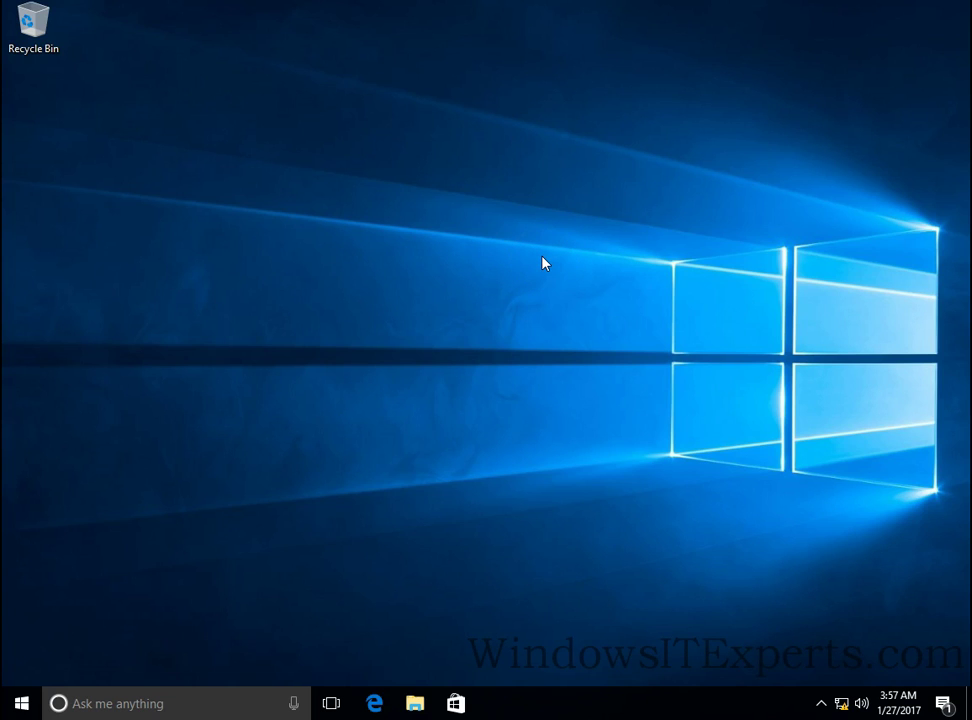
- Try launching the Group Policy Management console from Run and dismiss the not-found error
left_click(539, 263)
key("super+r")
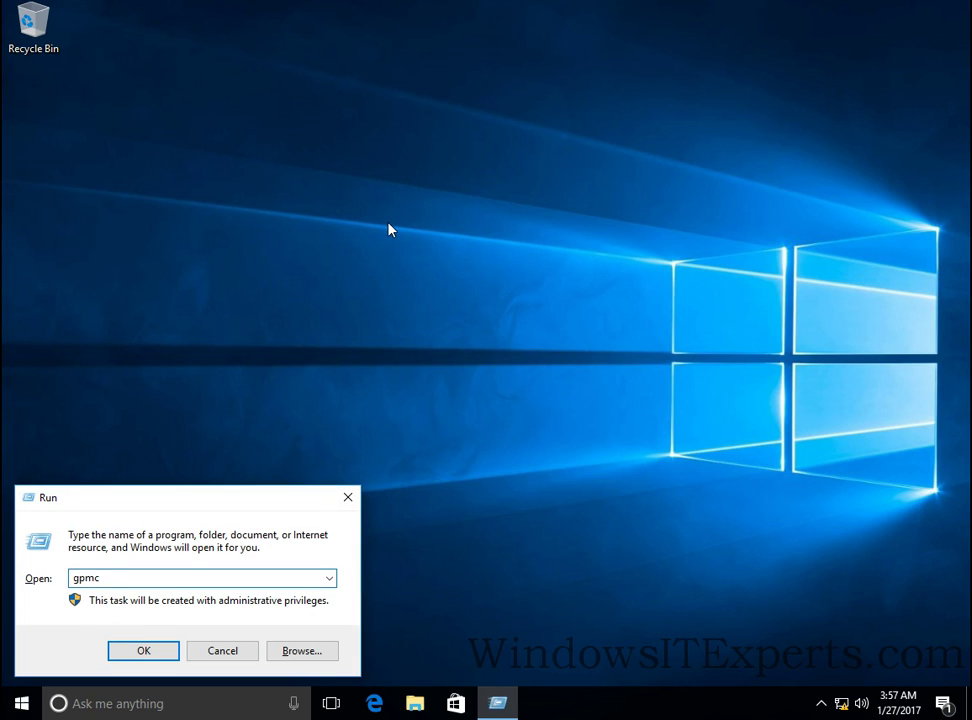
key("Return")
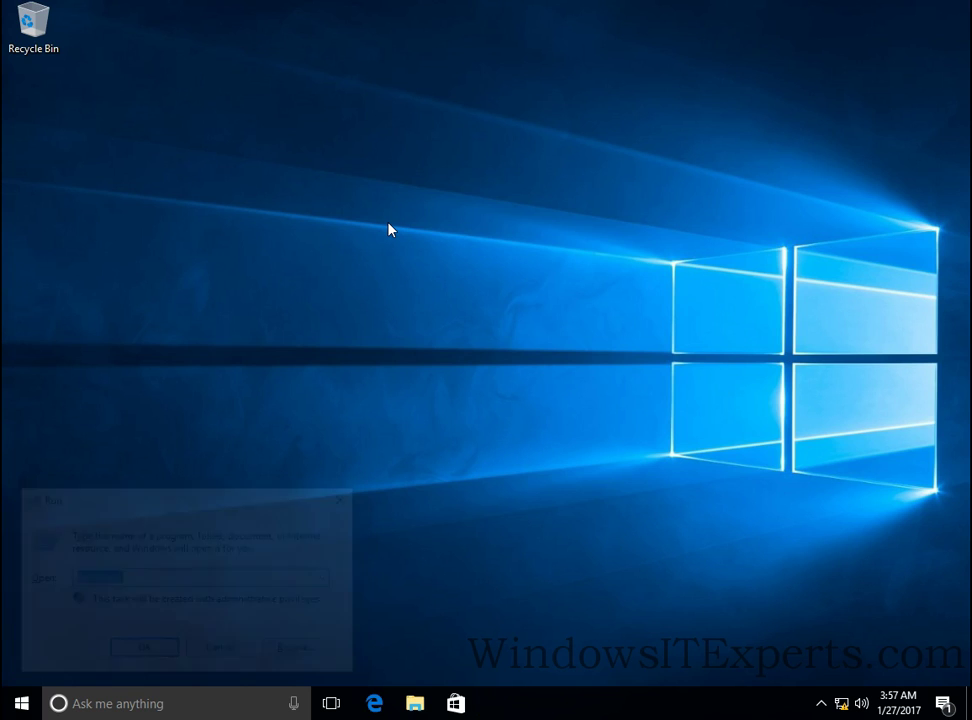
left_click_drag(500, 275, 398, 193)
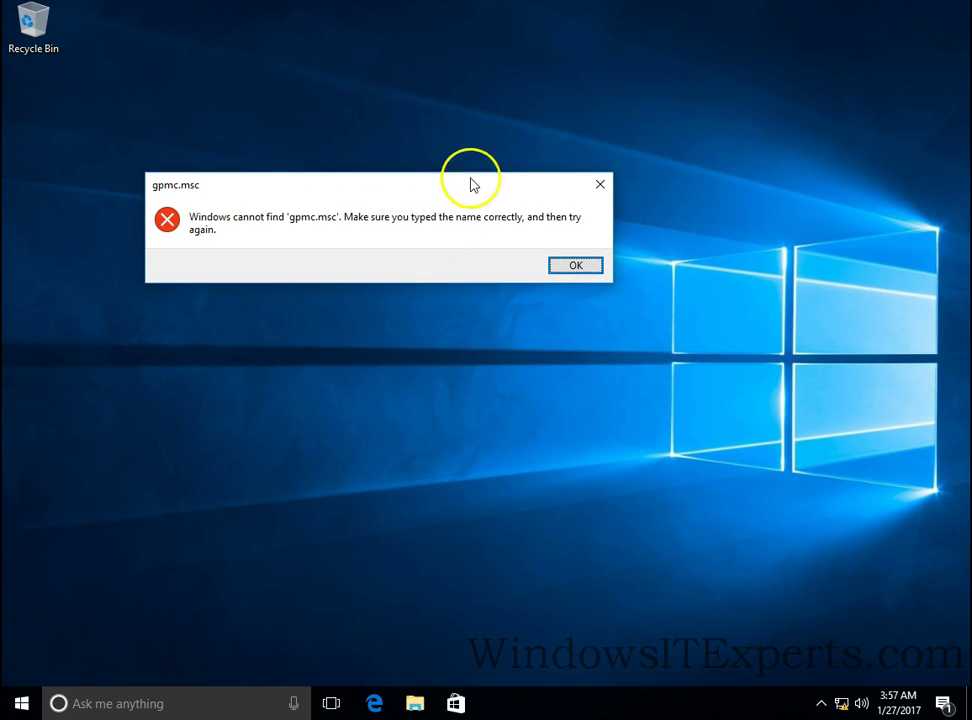
left_click_drag(343, 191, 451, 196)
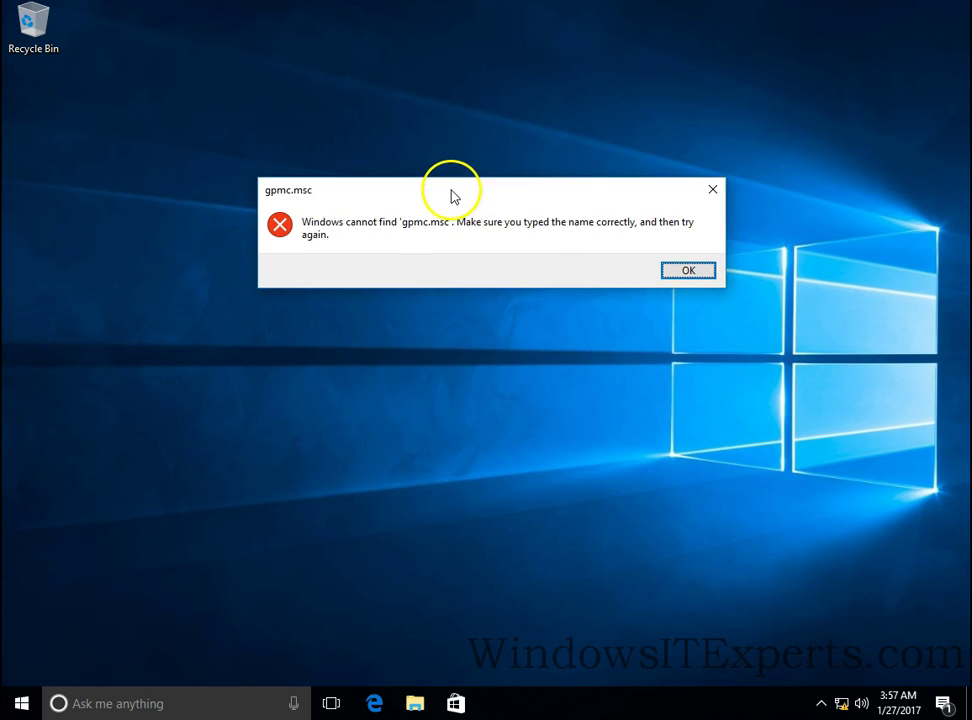
left_click(689, 277)
- Refresh the desktop three times from its shortcut menu
left_click(256, 356)
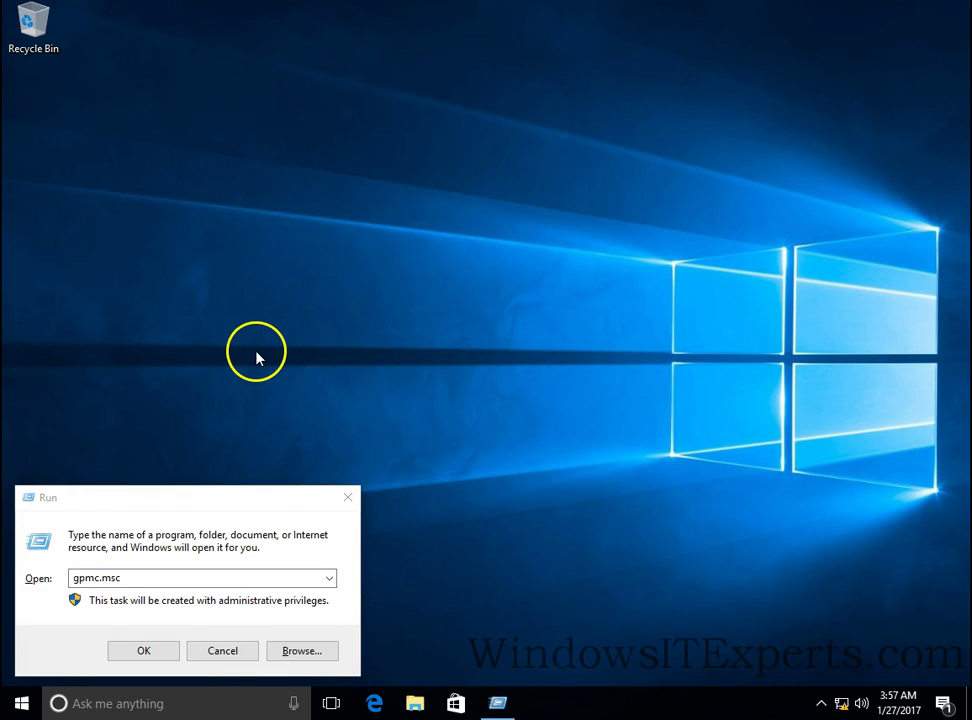
left_click(223, 650)
right_click(189, 169)
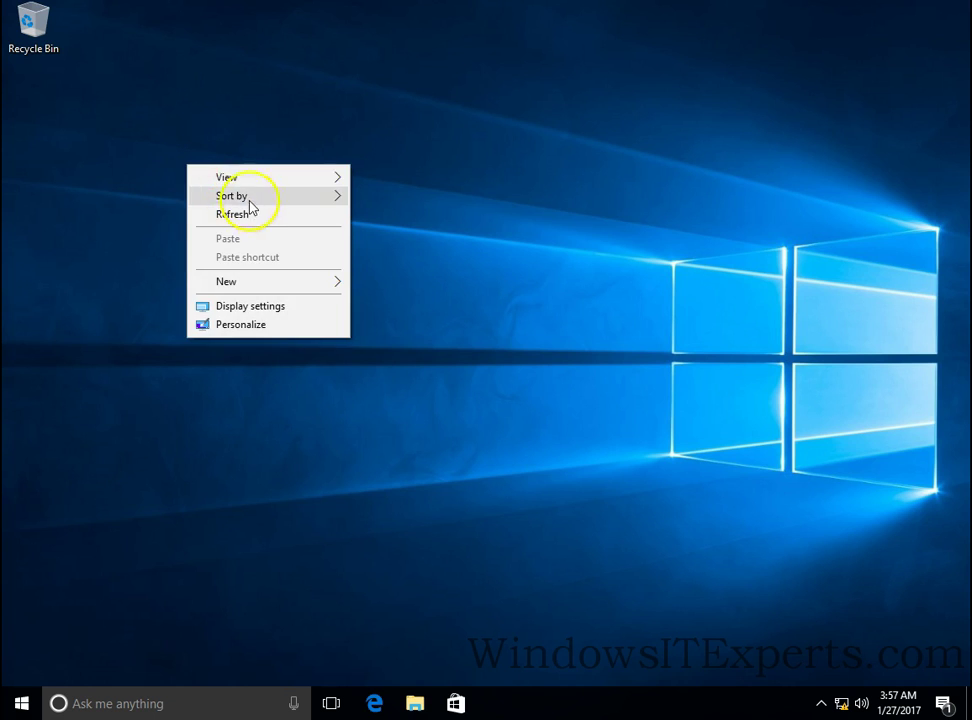
left_click(250, 212)
right_click(129, 107)
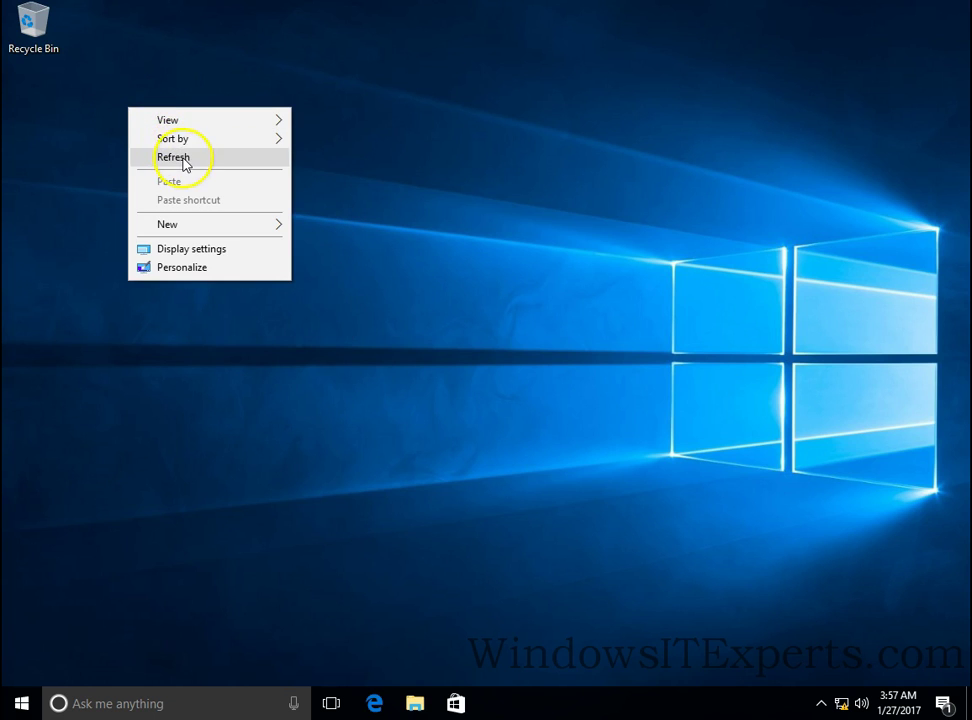
left_click(184, 158)
right_click(95, 126)
left_click(136, 172)
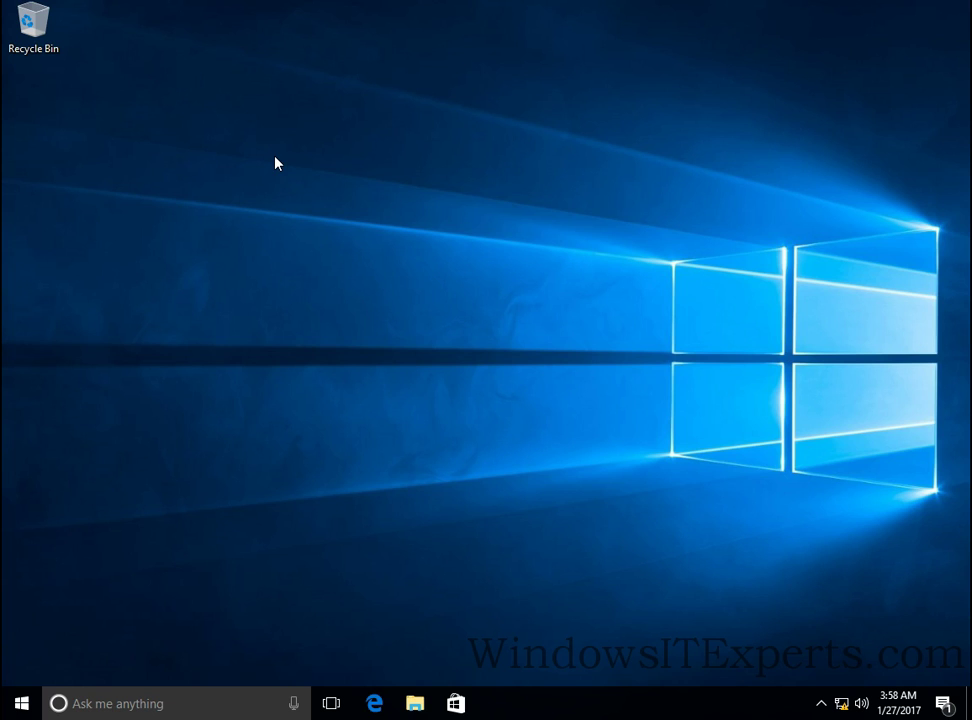
- Open Control Panel from the Start quick menu, close it, then relaunch it with 'control' in Run
right_click(22, 710)
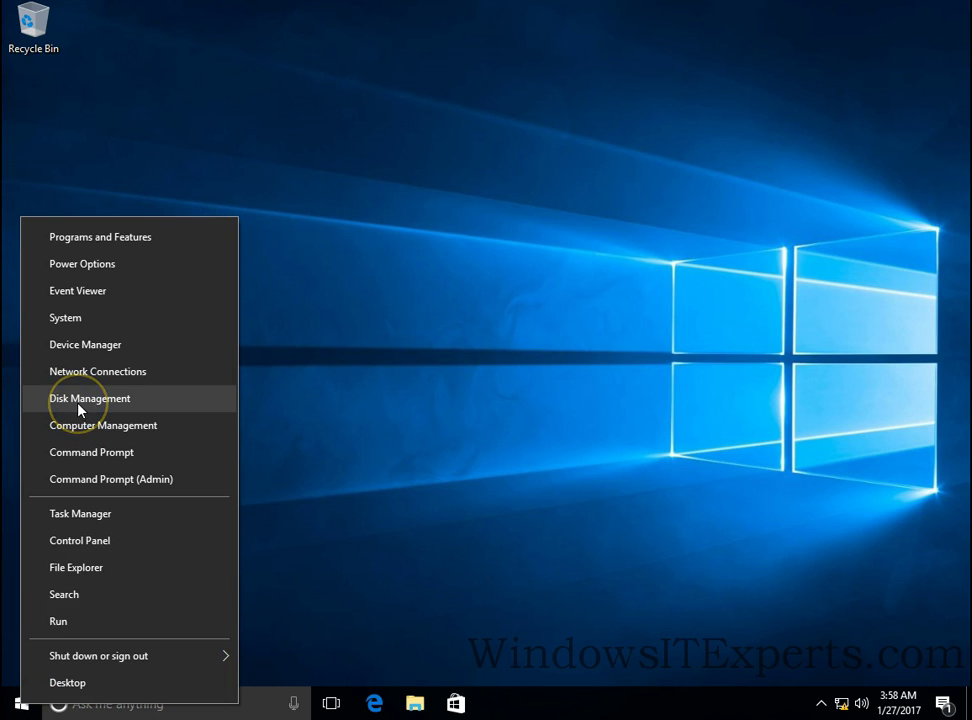
left_click(95, 540)
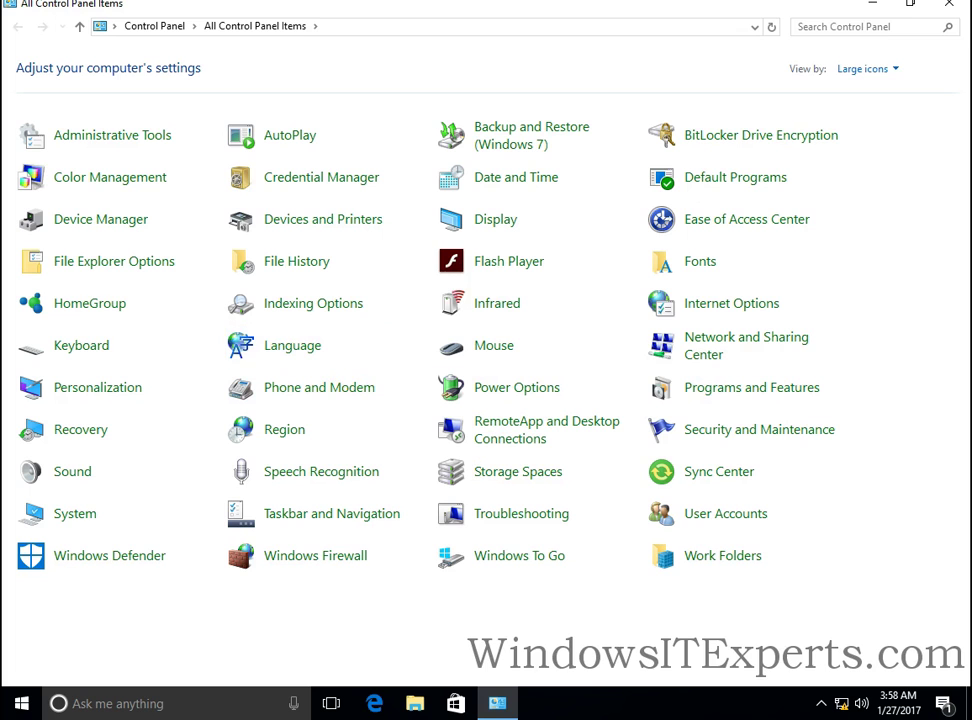
left_click(951, 12)
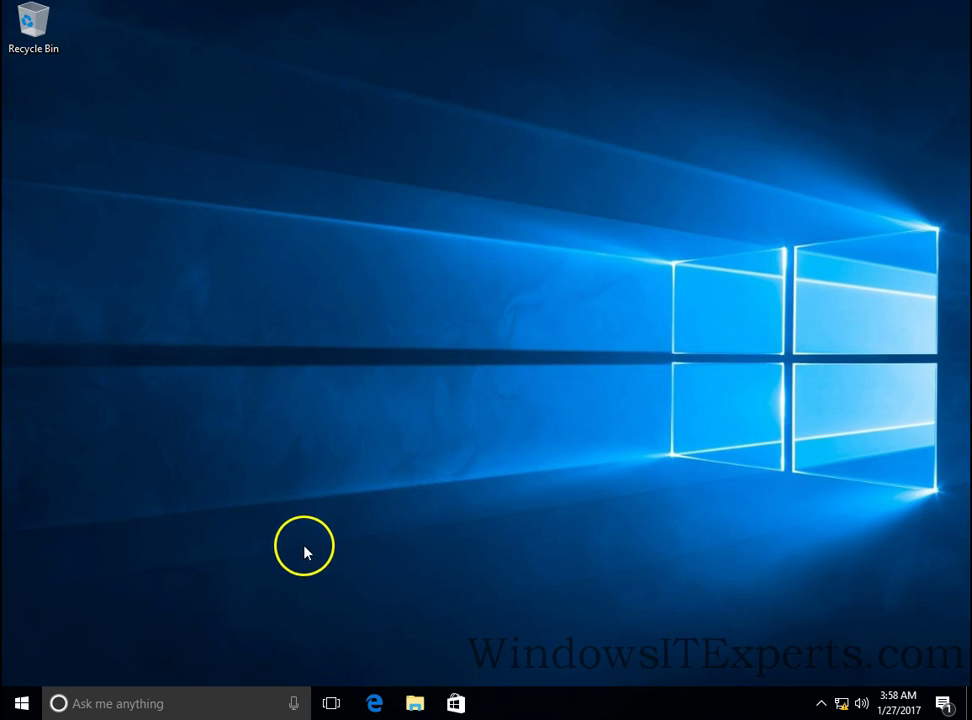
key("super+r")
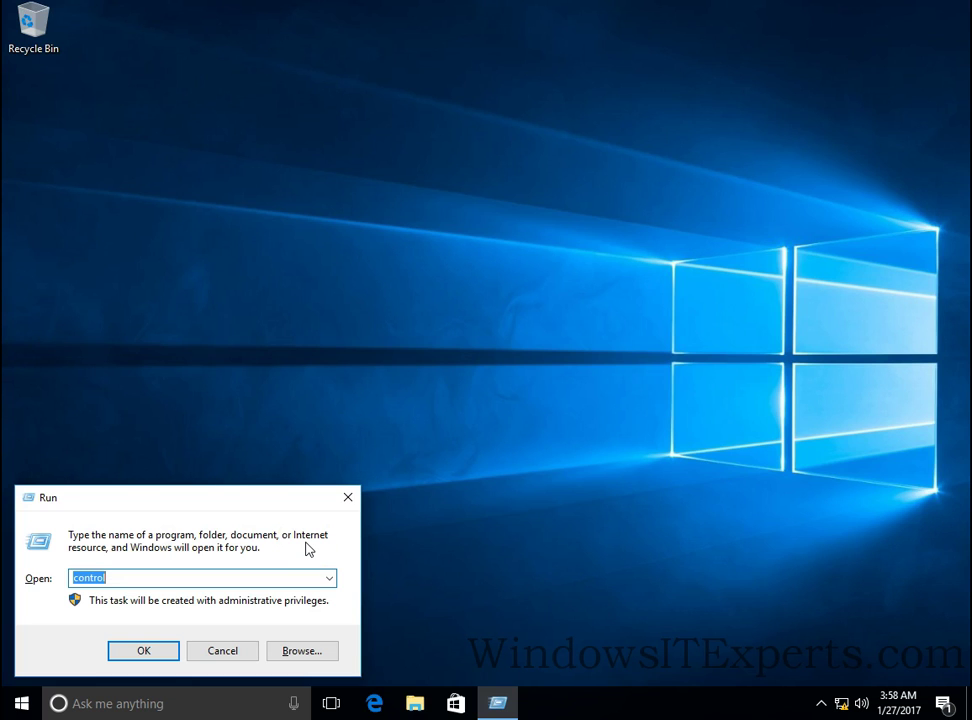
key("Return")
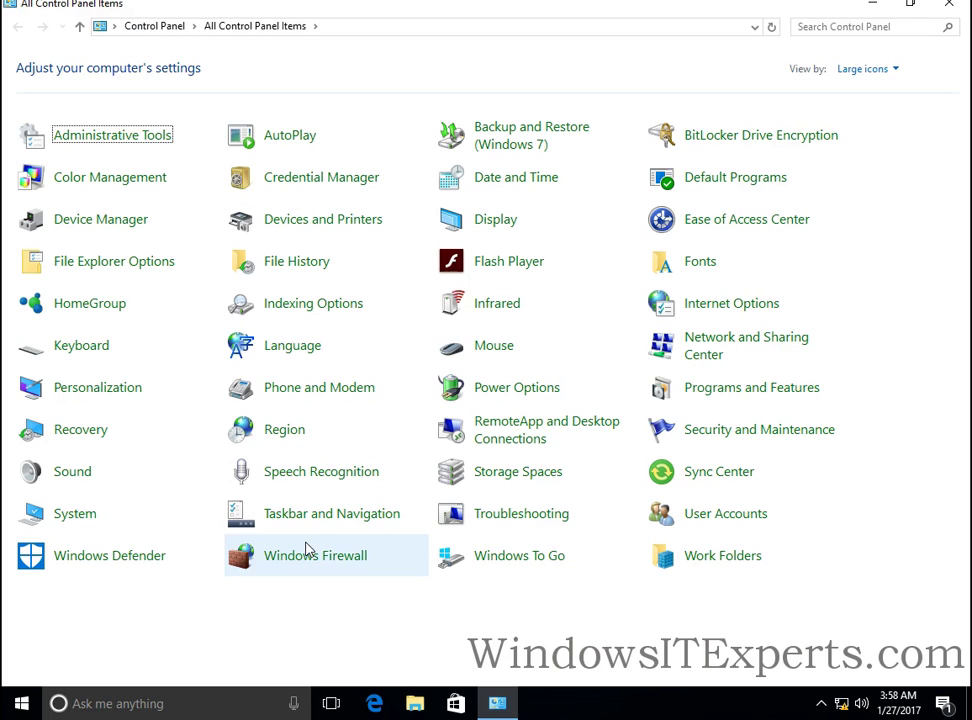
right_click(22, 706)
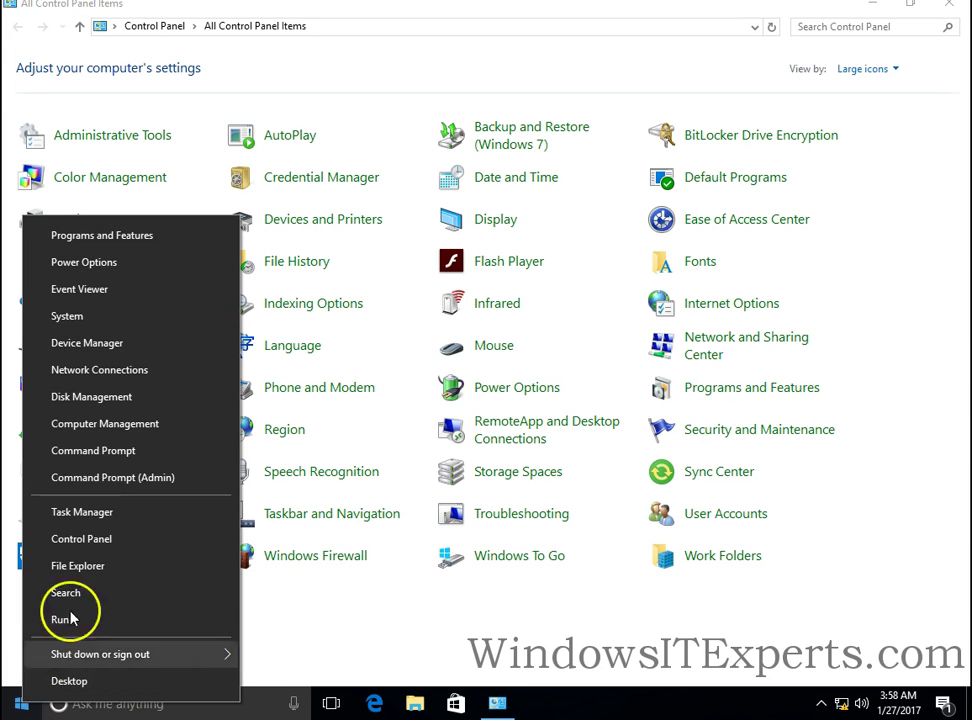
left_click(896, 497)
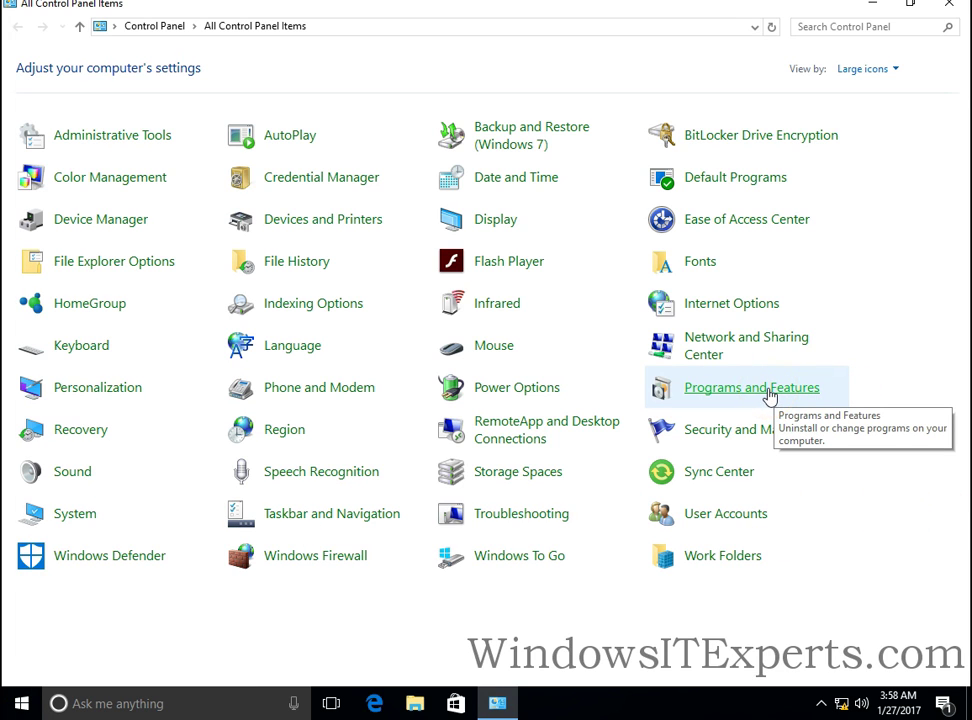
- Open Programs and Features by running appwiz.cpl from the Run box
key("super+r")
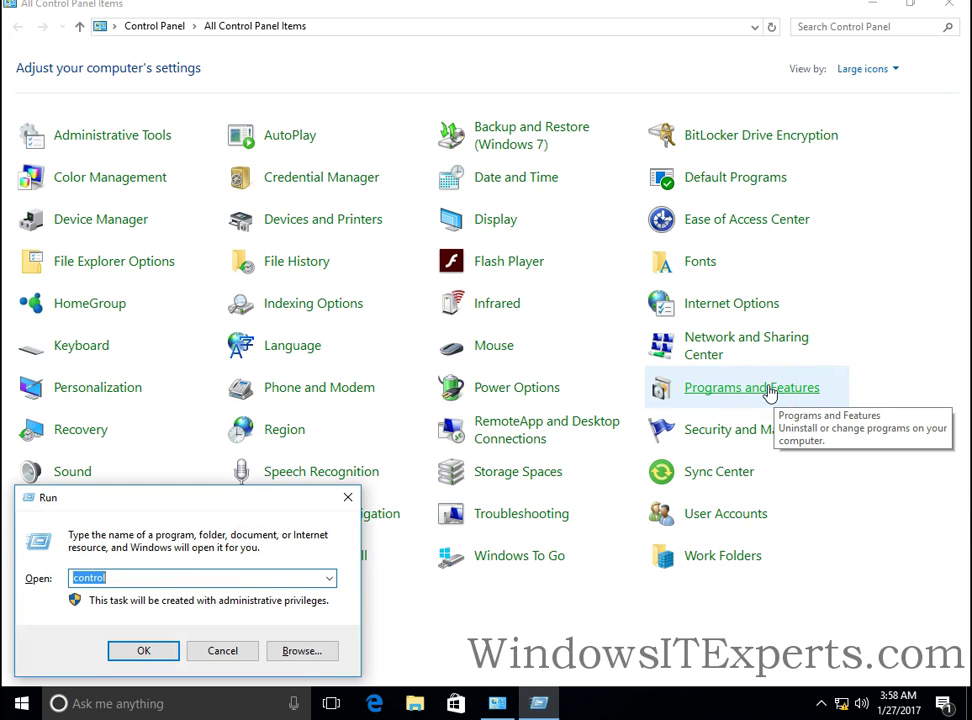
type("ap")
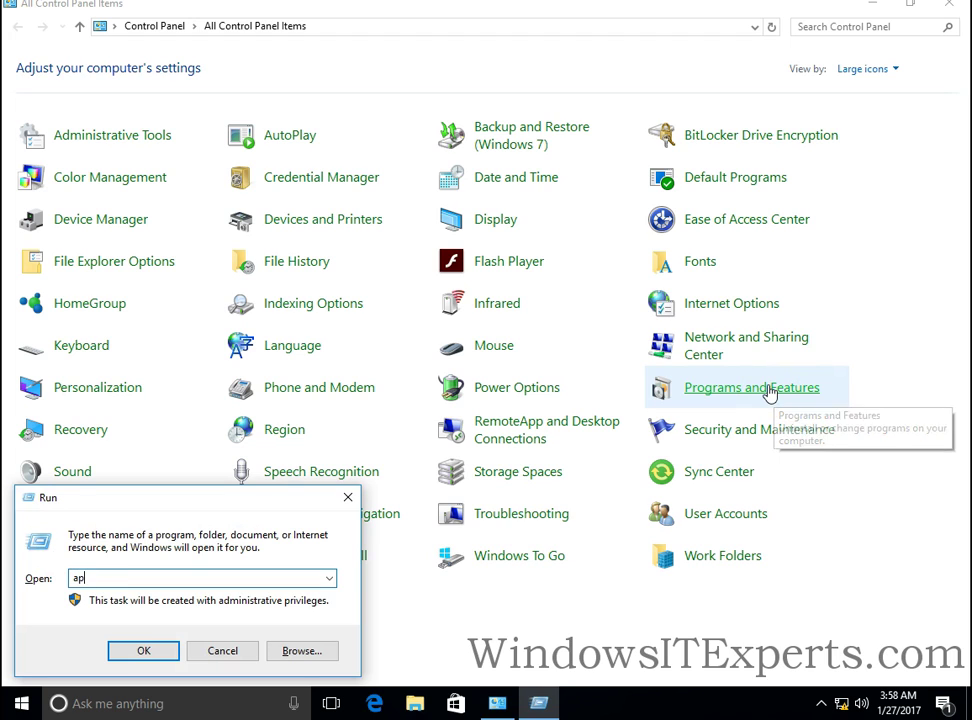
type("pwiz.cpl")
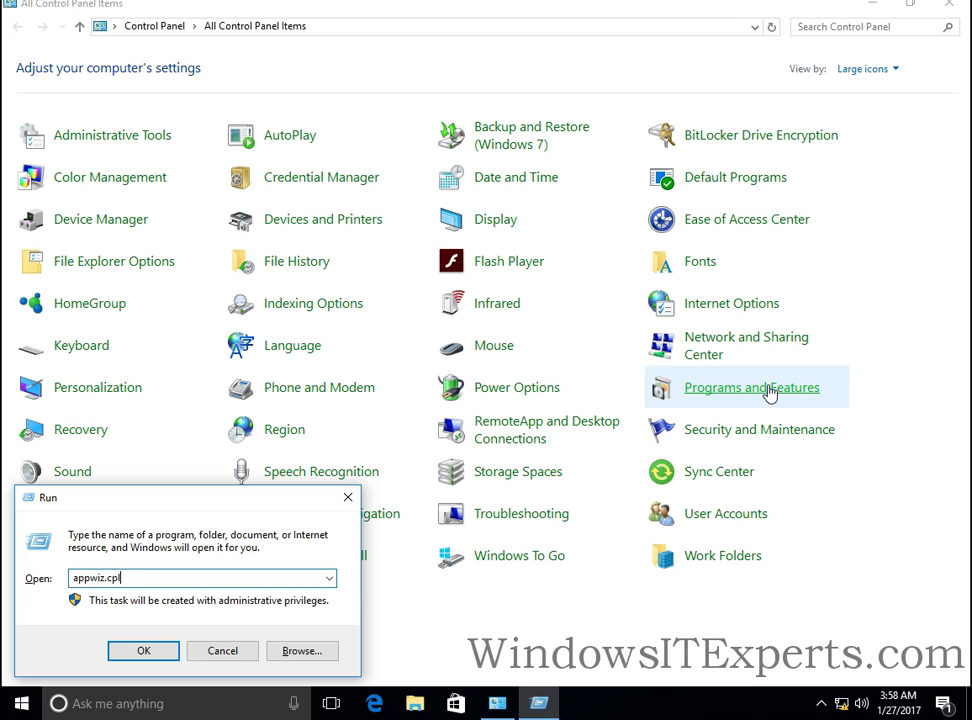
key("Return")
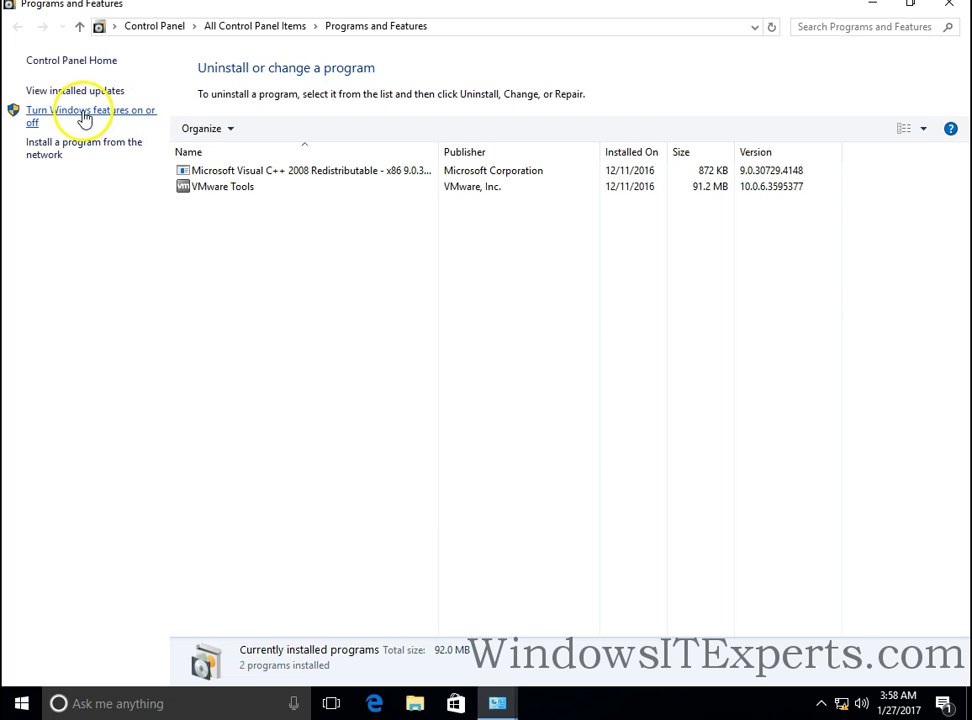
- Check Group Policy Management Tools under Remote Server Administration Tools > Feature Administration Tools and apply
left_click(85, 118)
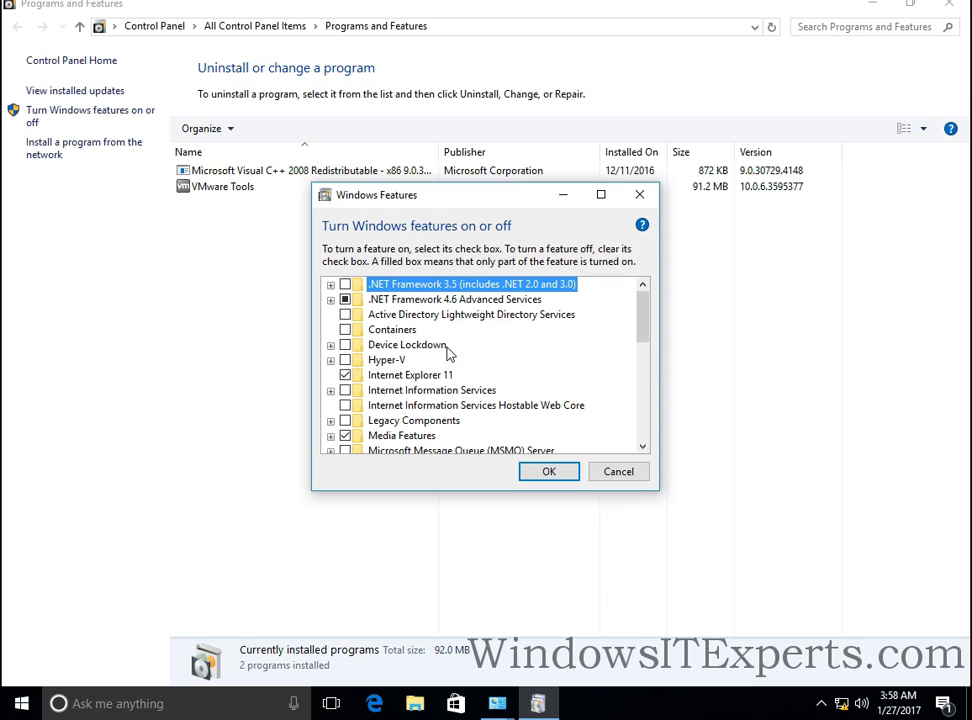
mouse_move(648, 310)
left_mouse_down()
mouse_move(642, 380)
mouse_move(641, 372)
left_mouse_up()
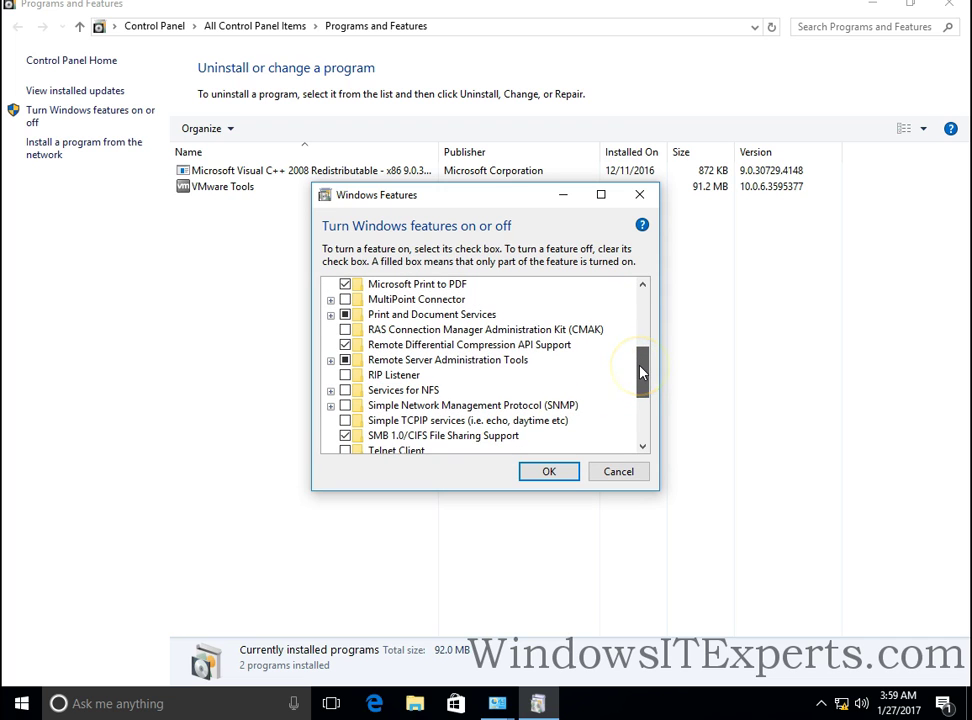
left_click(423, 362)
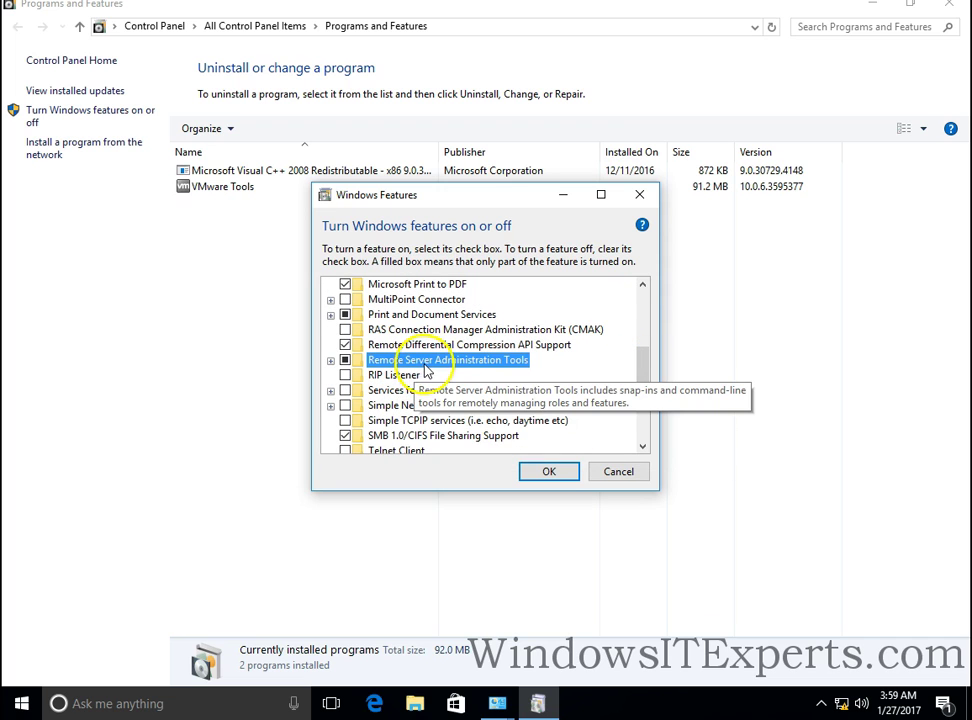
left_click(330, 361)
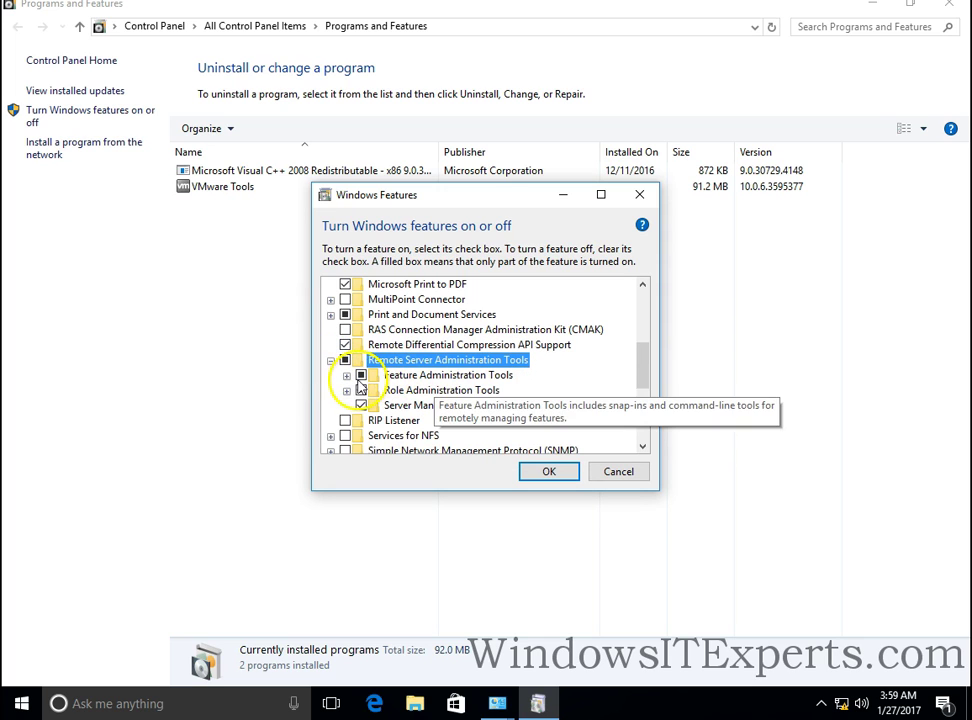
left_click(346, 376)
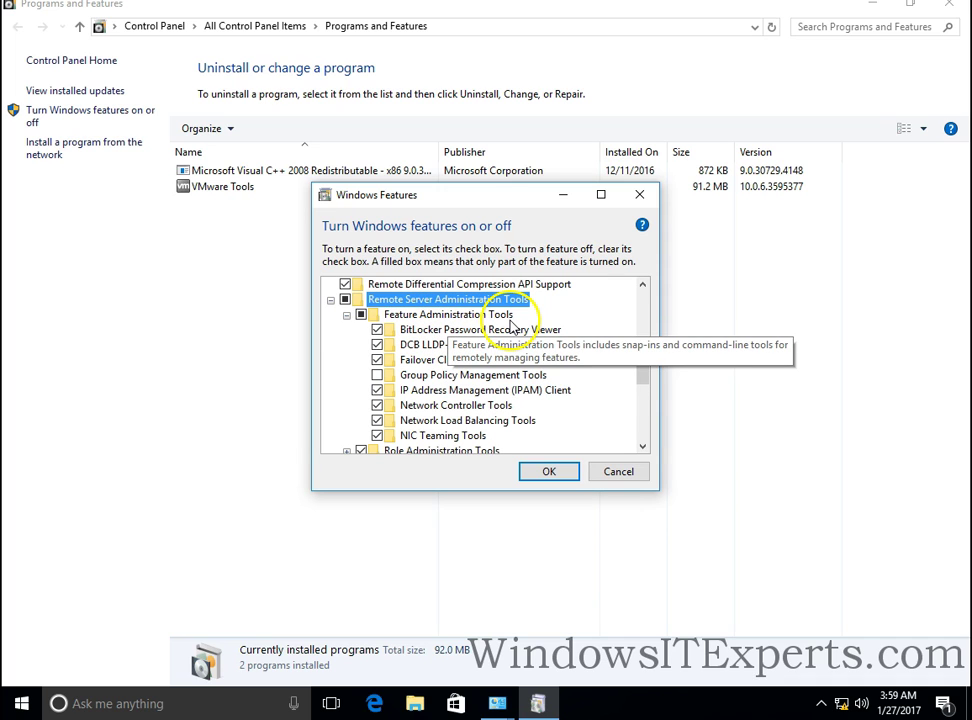
left_click(448, 375)
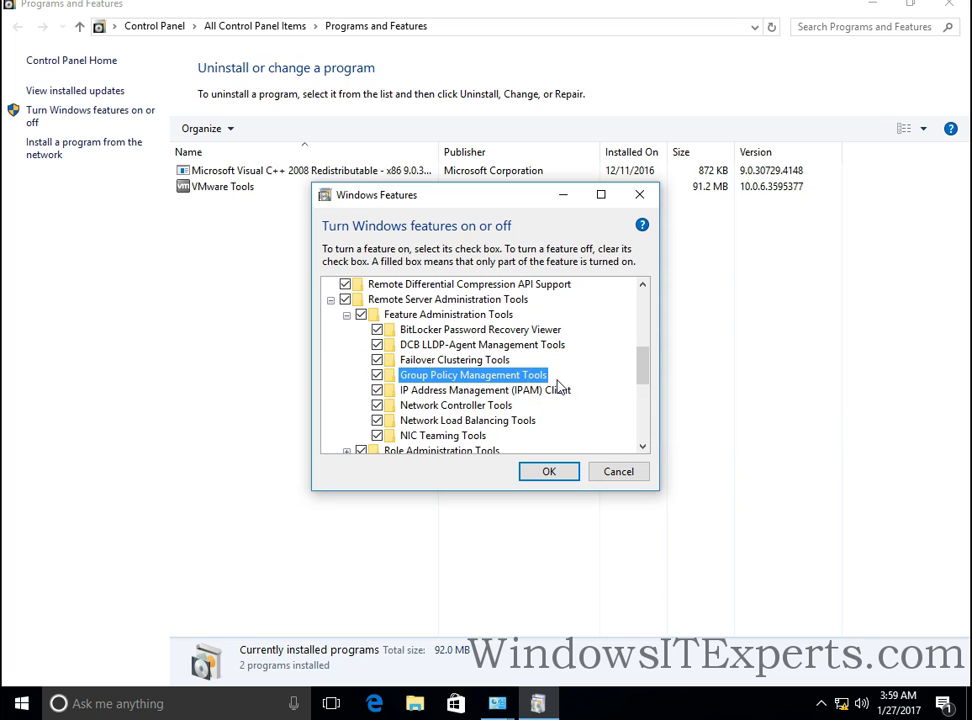
left_click(549, 473)
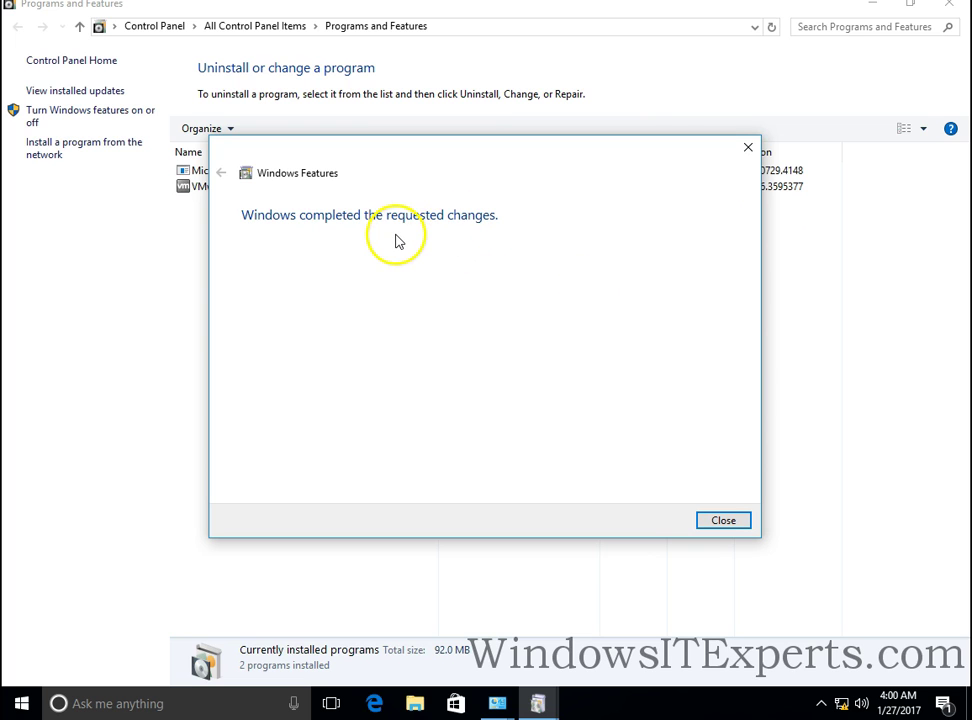
- Dismiss the completion notice, run gpmc.msc, expand Forest: contoso.com and maximize the window
left_click(724, 522)
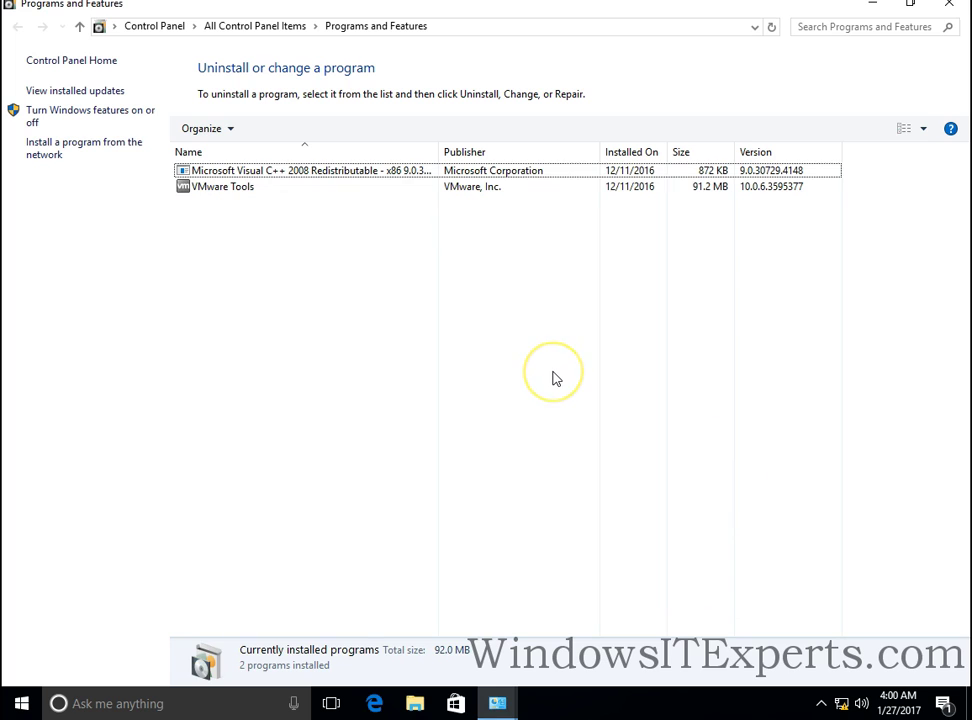
key("super+r")
type("g")
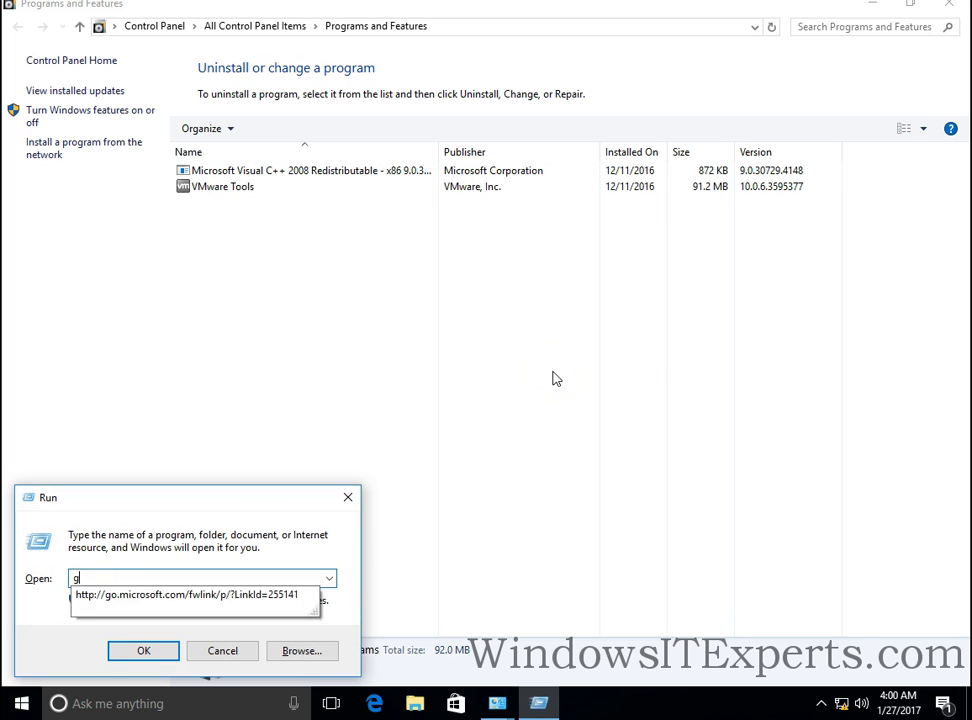
type("pmc.msc")
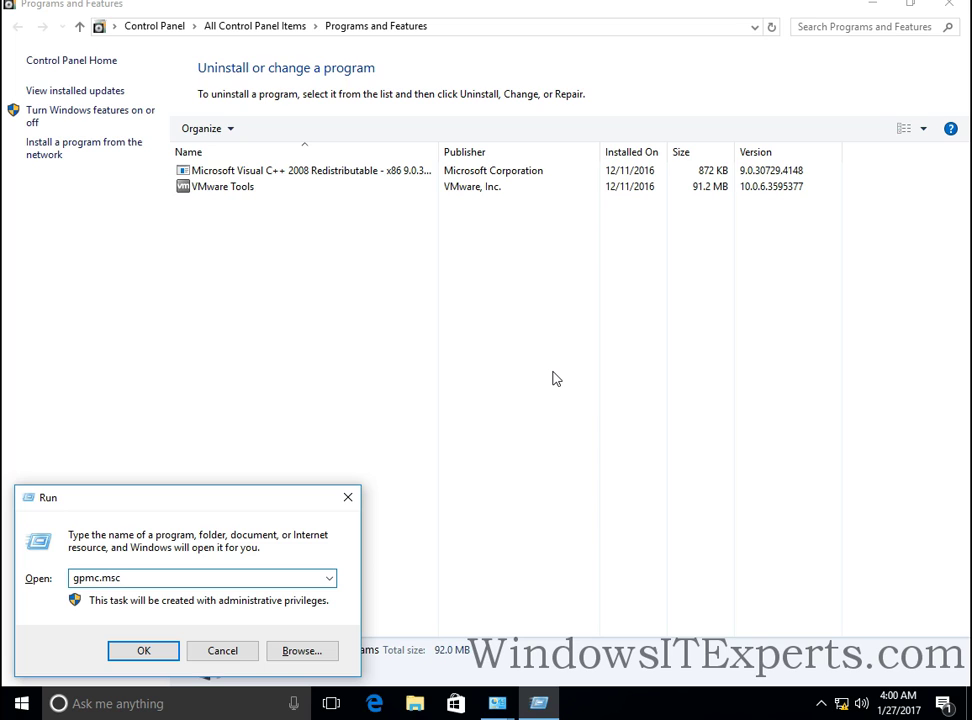
key("Return")
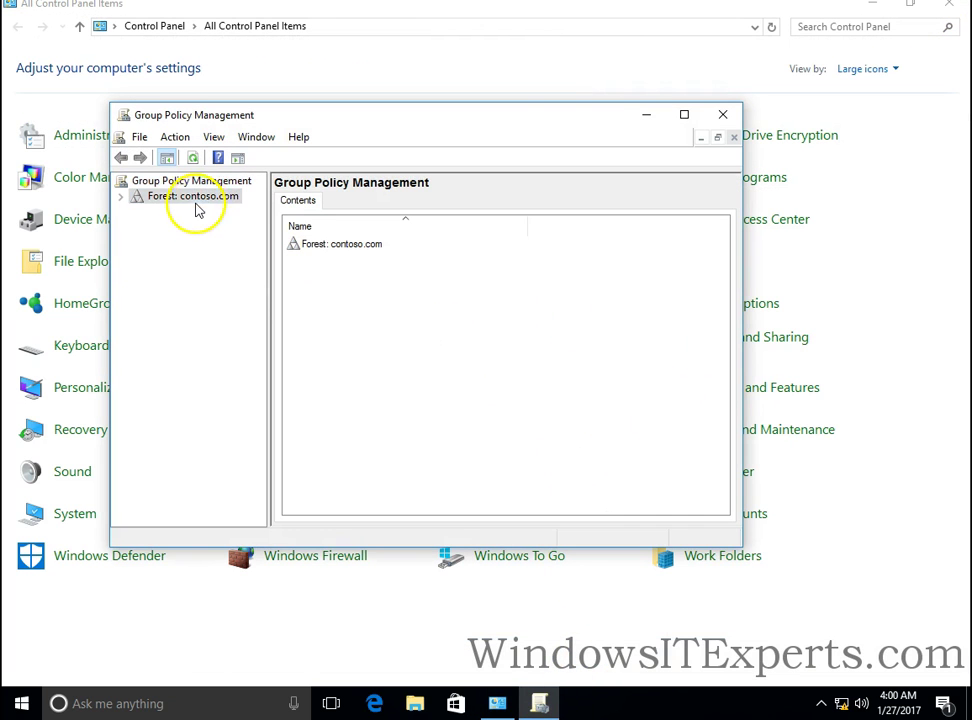
left_click(167, 199)
left_click(120, 197)
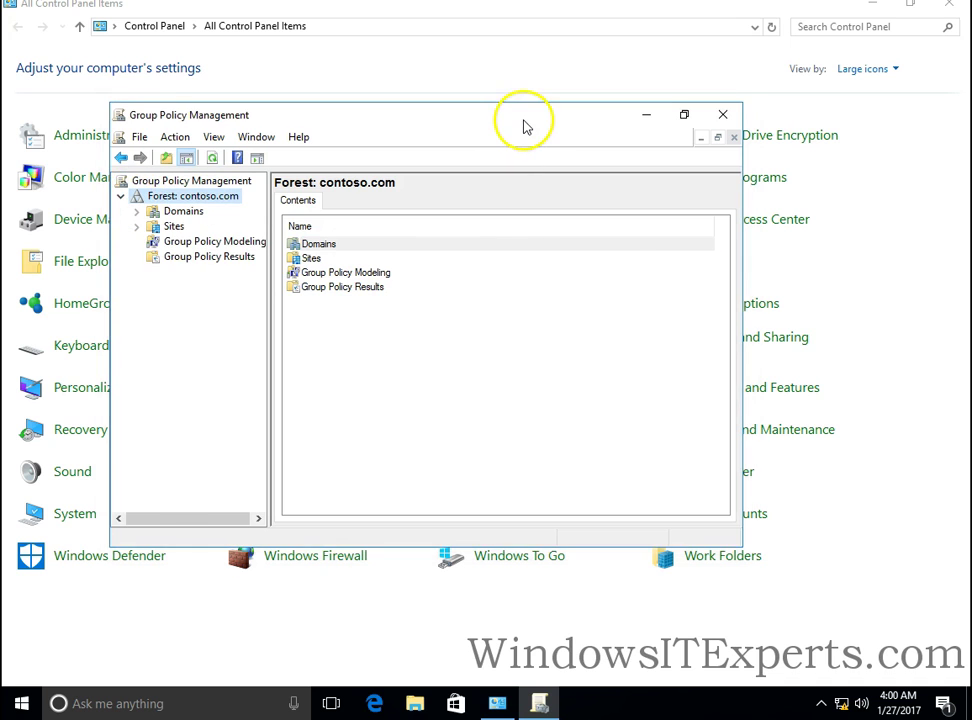
double_click(524, 120)
- Widen the tree pane, expand Domains > contoso.com and select the Banglore OU
left_click_drag(168, 184, 290, 184)
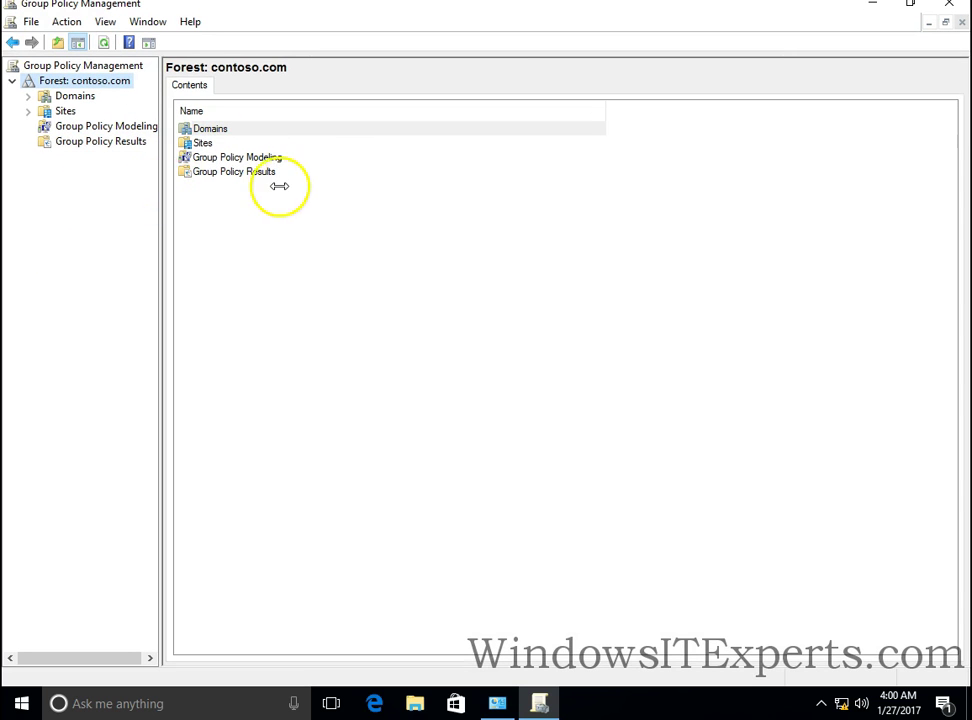
left_click(45, 97)
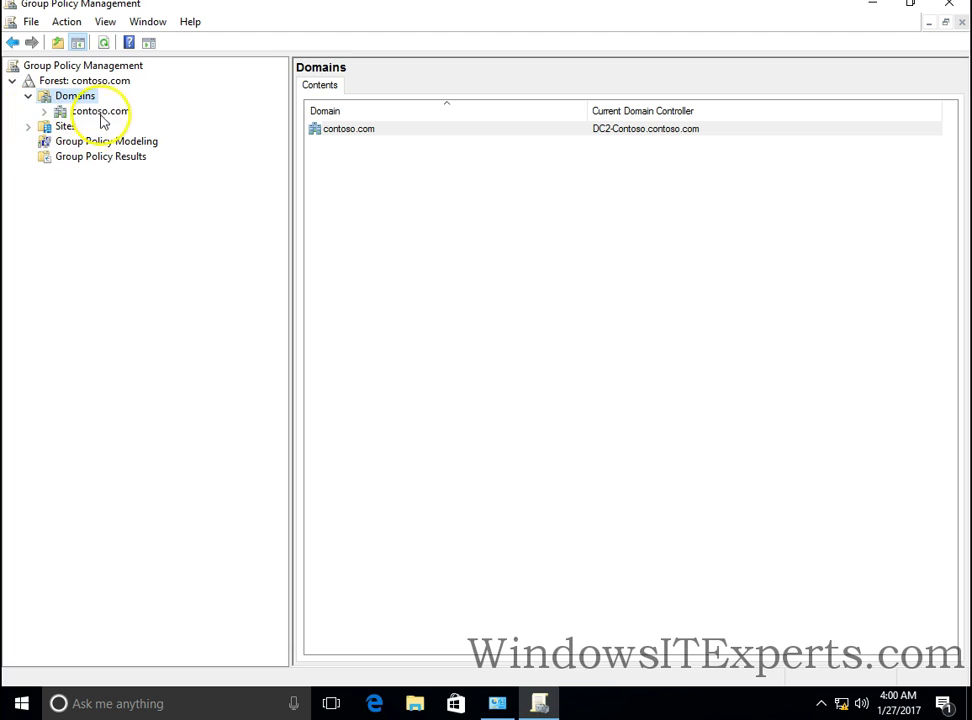
left_click(100, 112)
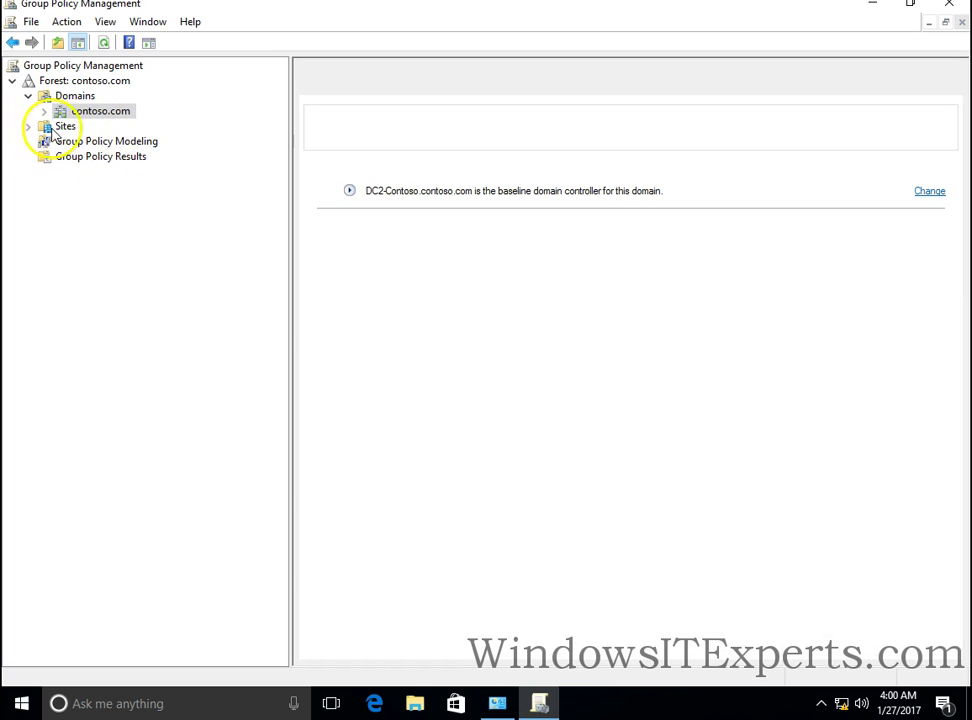
left_click(44, 111)
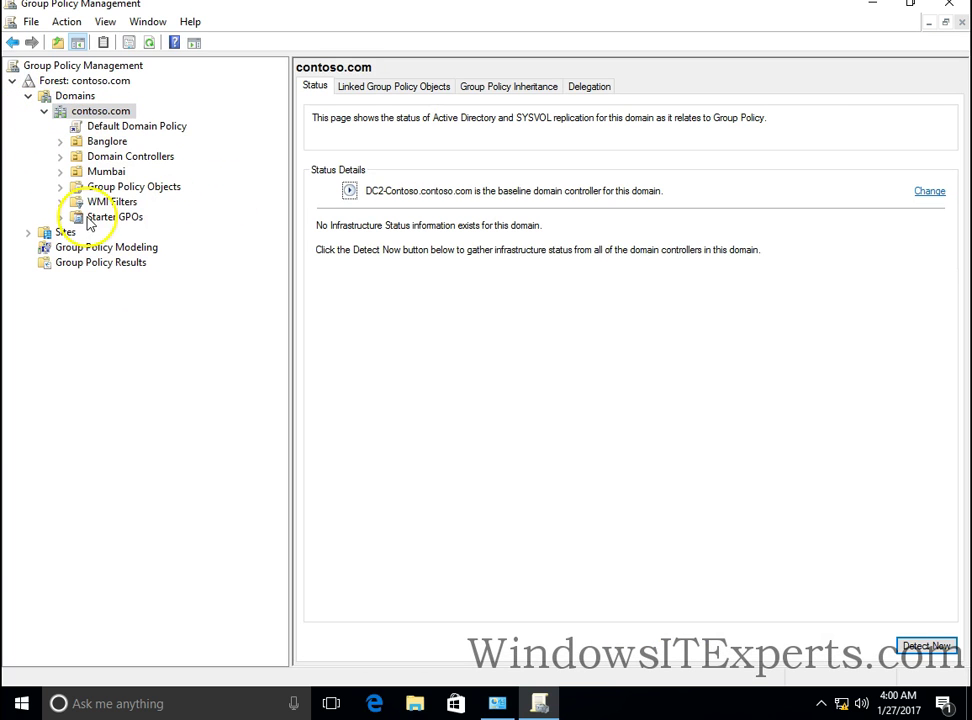
left_click(107, 141)
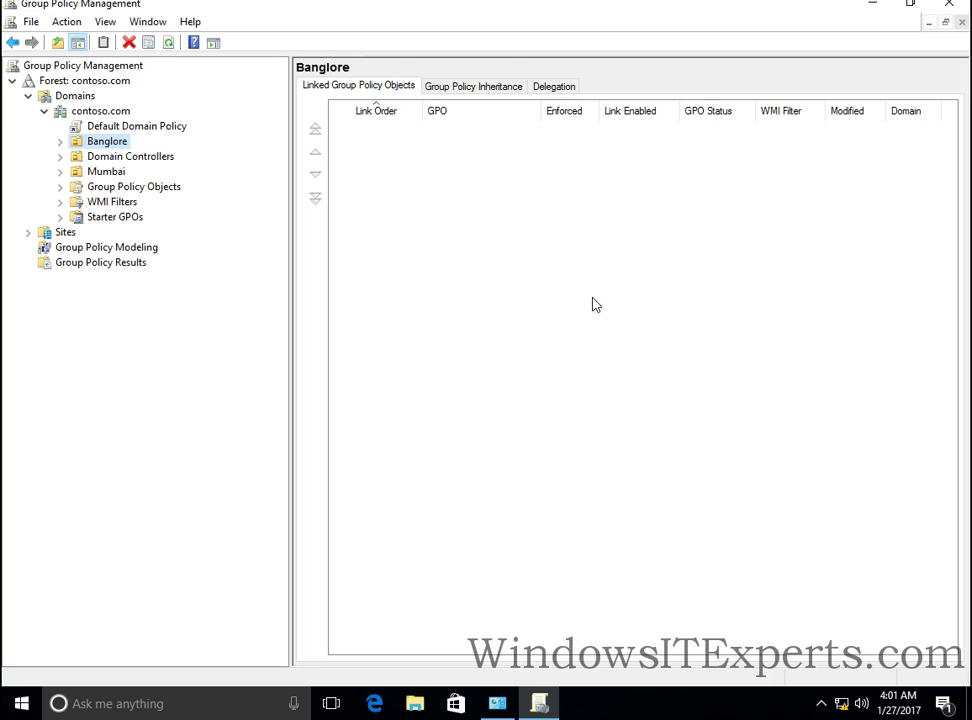
left_click(607, 305)
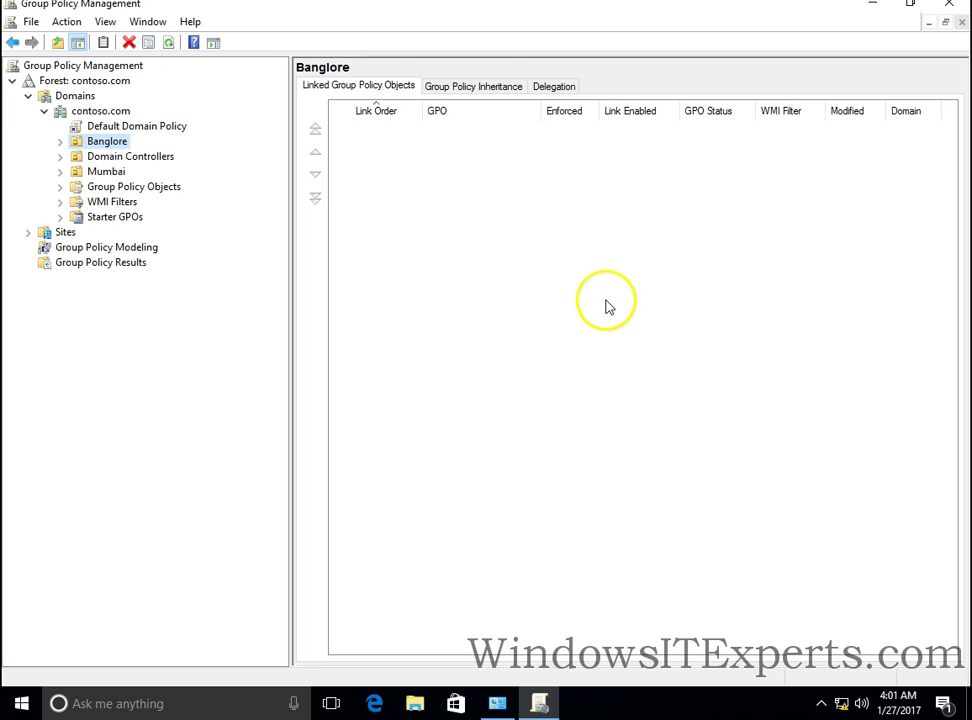